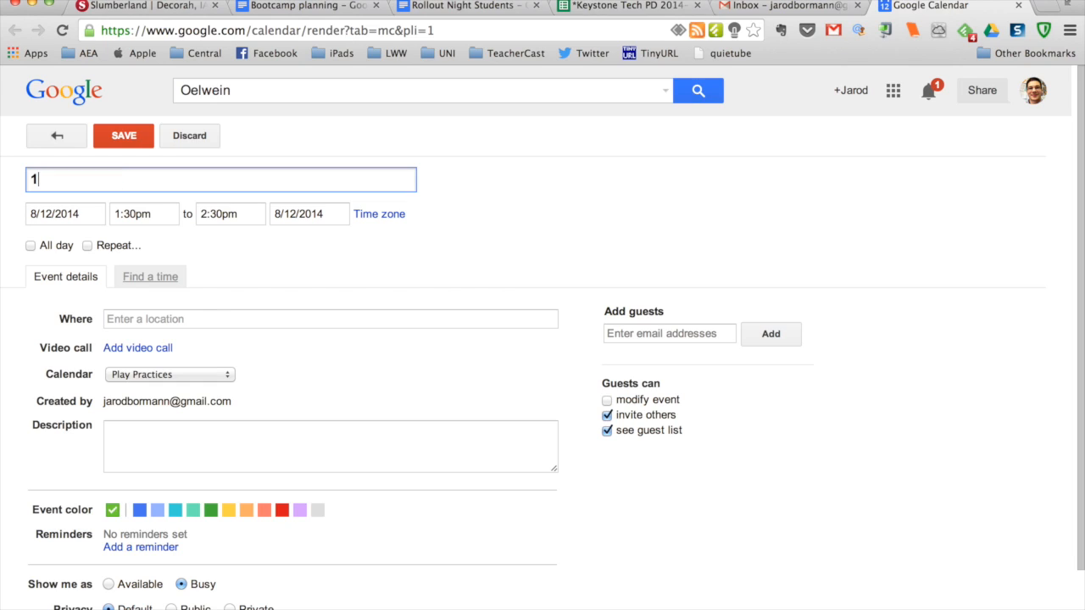
- Title the new event "1st Practice" and set its start time to 4:00pm
type("actice")
left_click(135, 213)
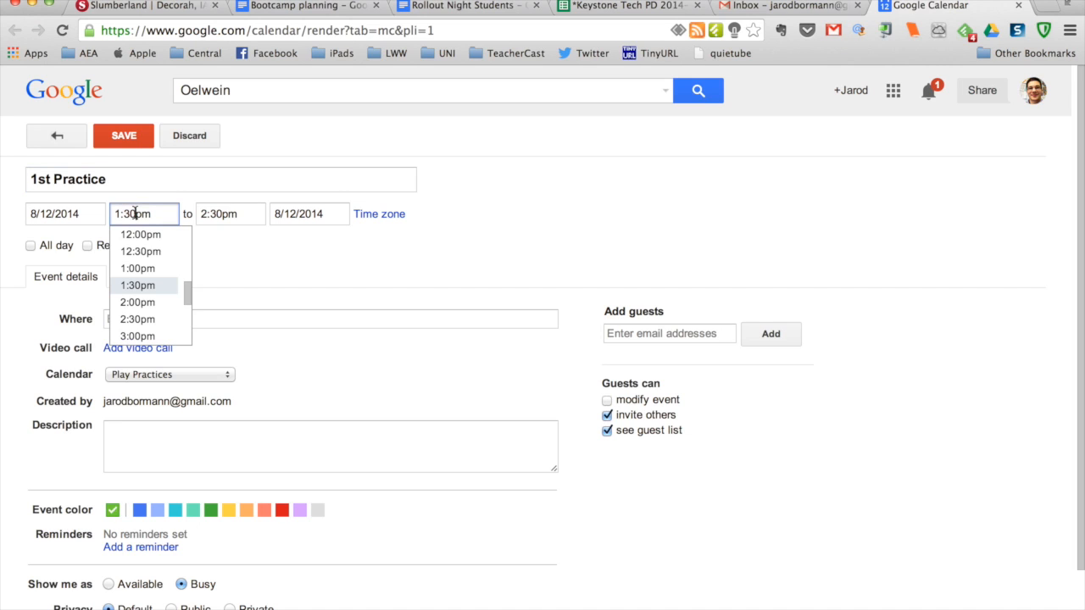
scroll(149, 295, "down", 1)
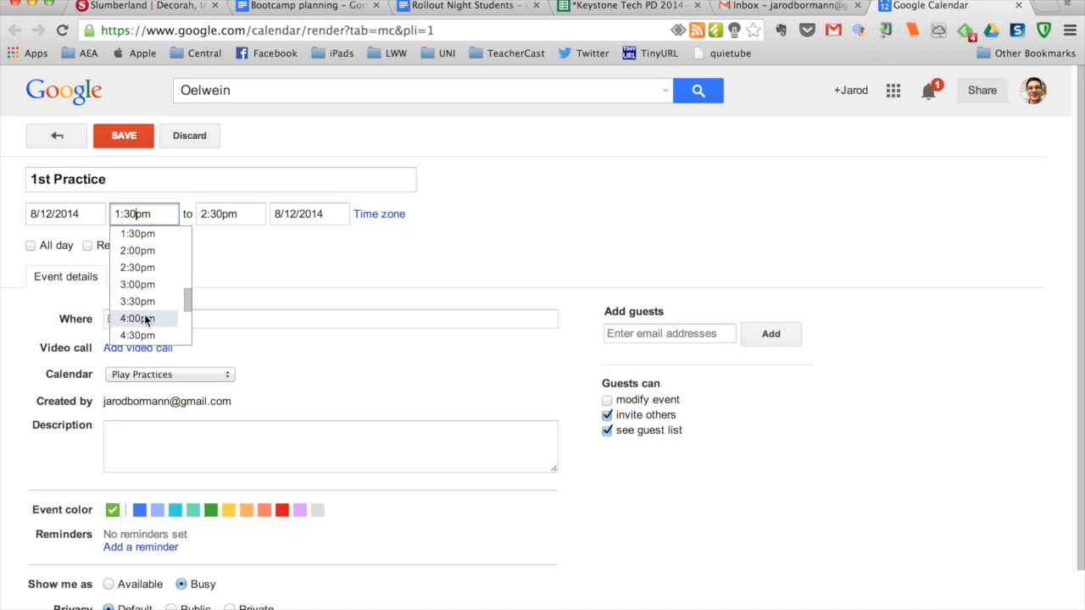
left_click(144, 326)
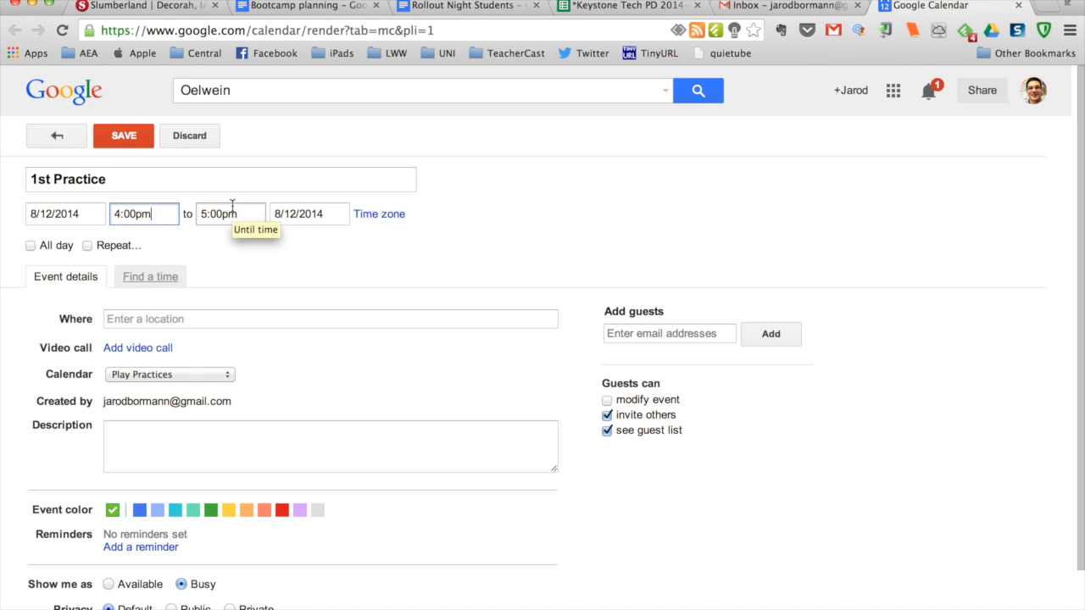
- Set the end time of the 1st Practice event to 5:15pm
left_click(228, 212)
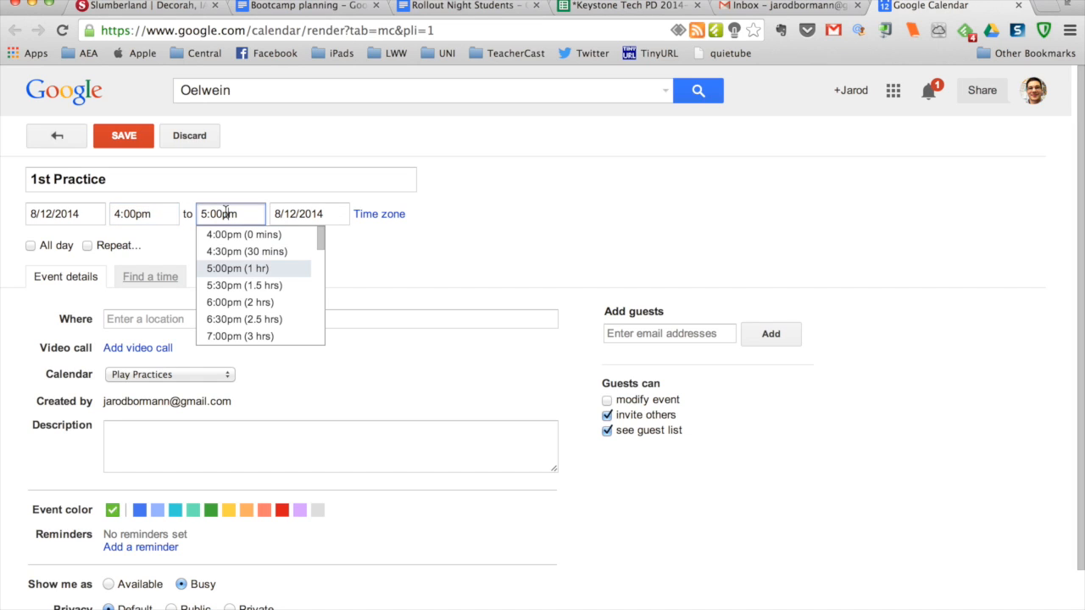
left_click(222, 212)
key("BackSpace")
key("BackSpace")
type("15")
key("Return")
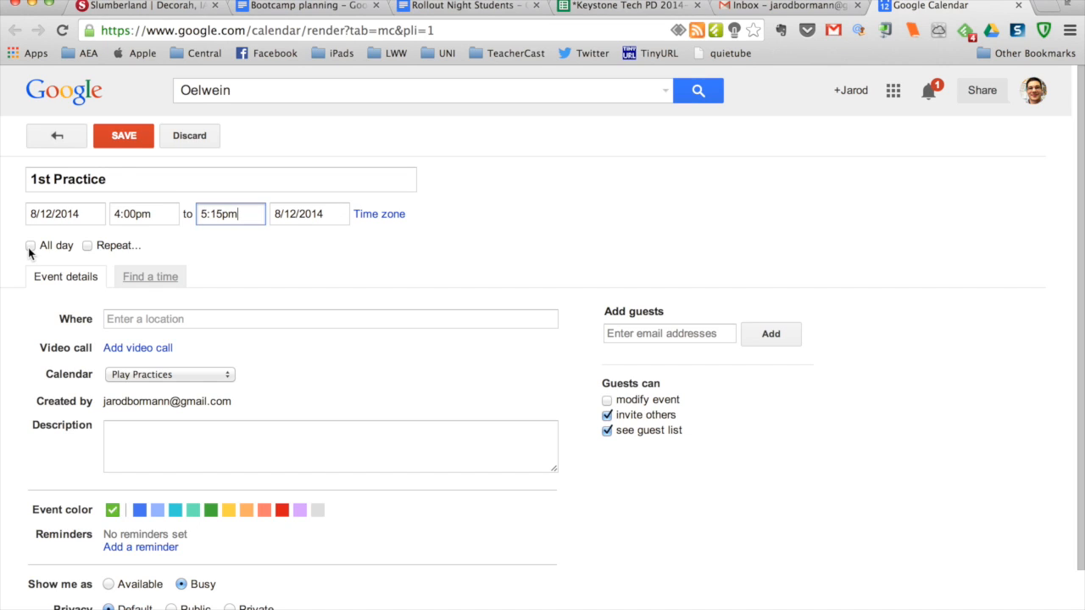
left_click(88, 246)
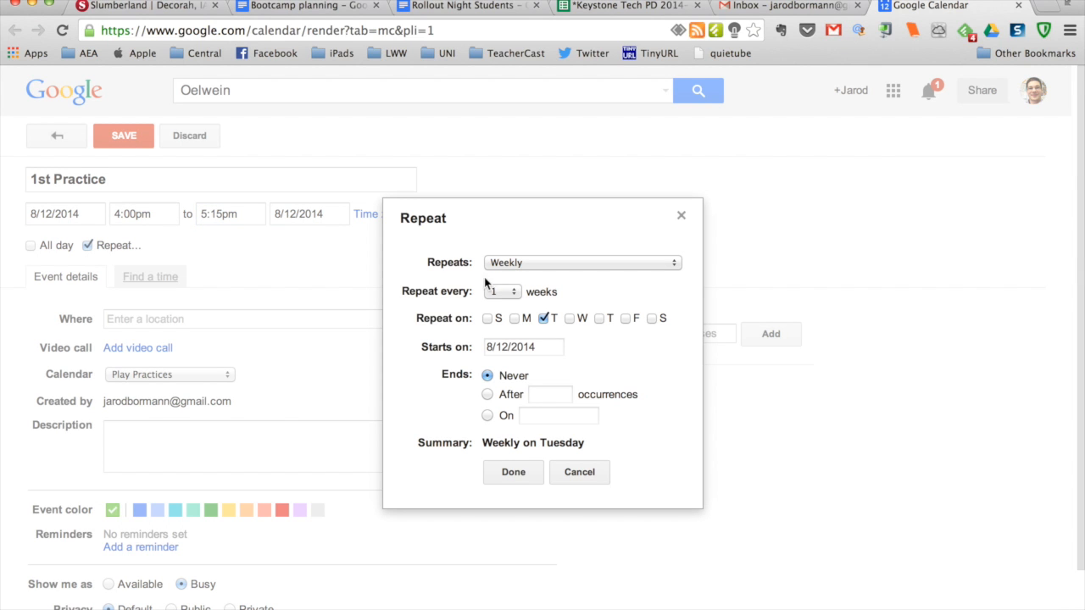
left_click(505, 264)
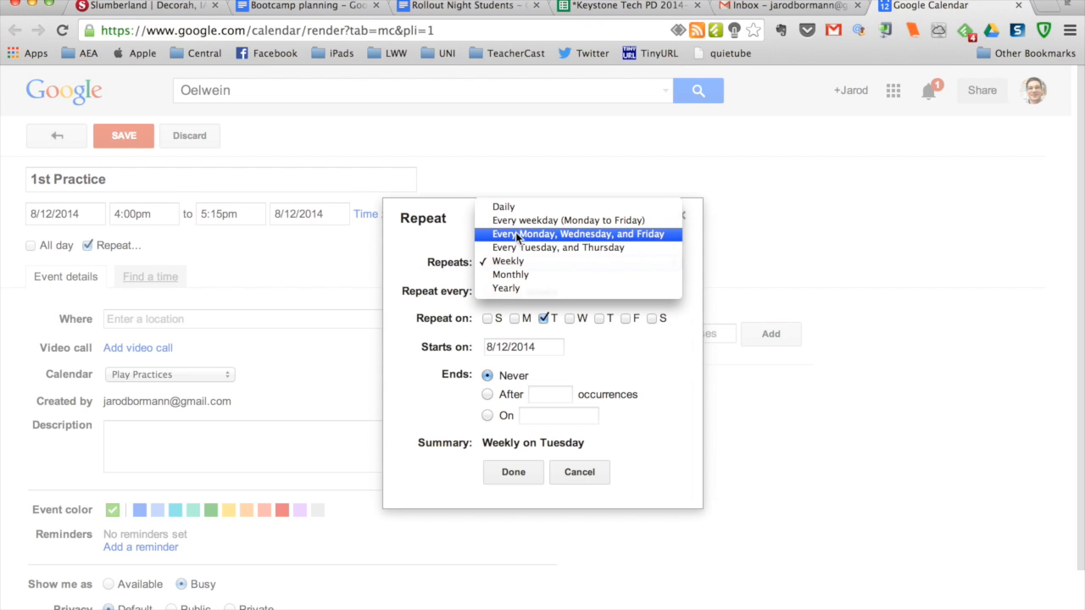
left_click(424, 262)
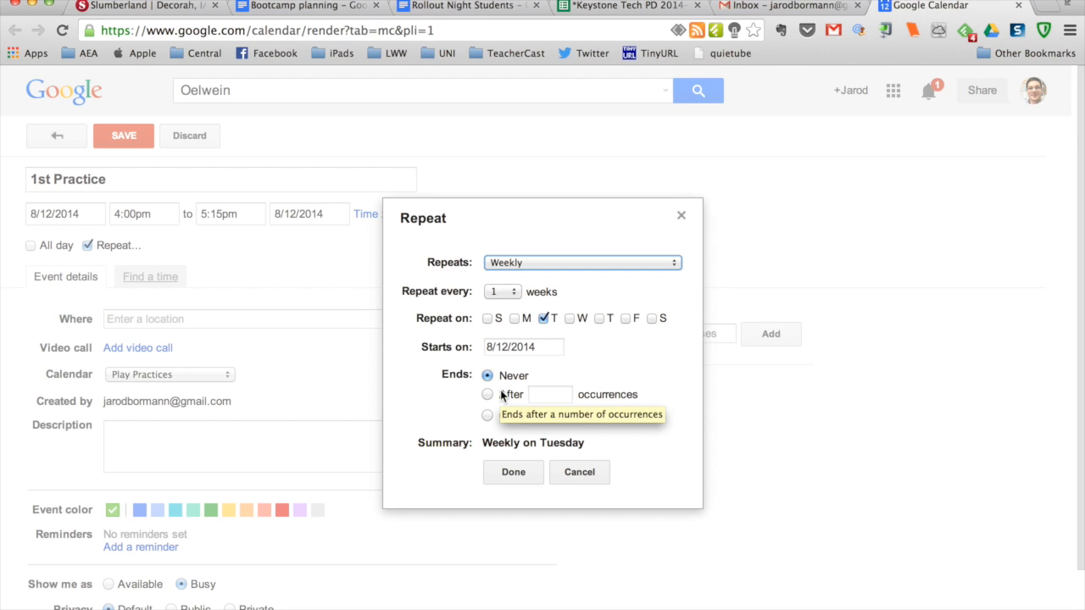
left_click(585, 475)
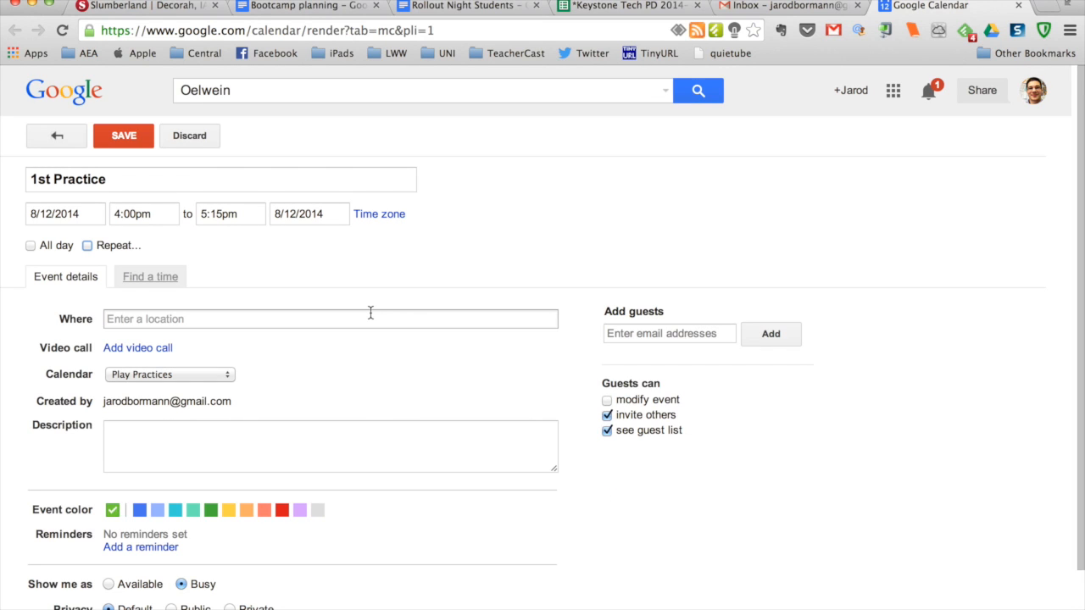
- Enter "Auditorium" as the event's location
scroll(370, 314, "down", 2)
left_click(207, 263)
type("Aud")
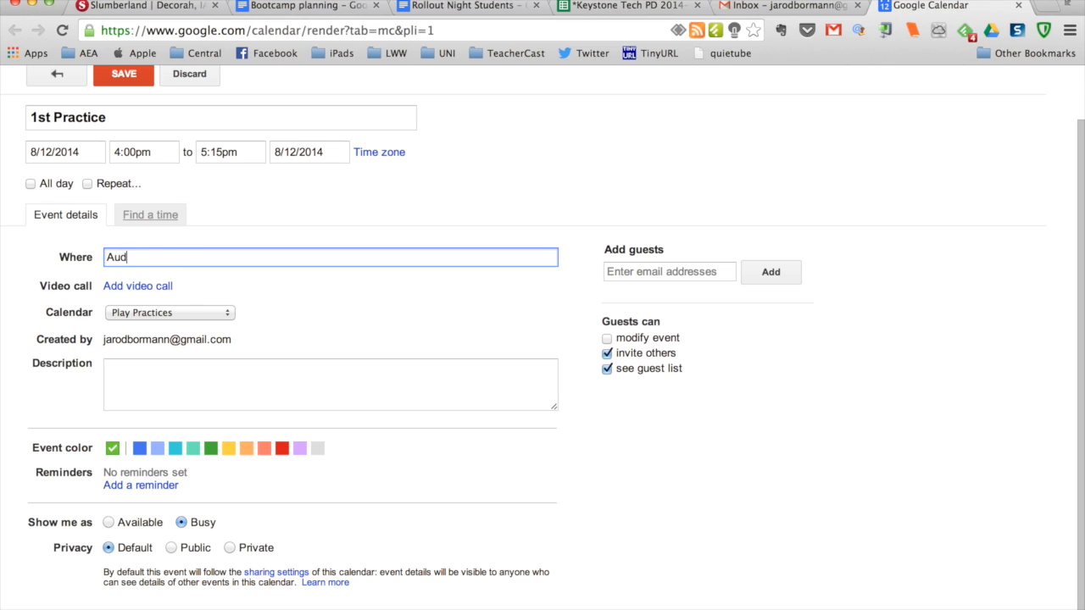
type("itorium")
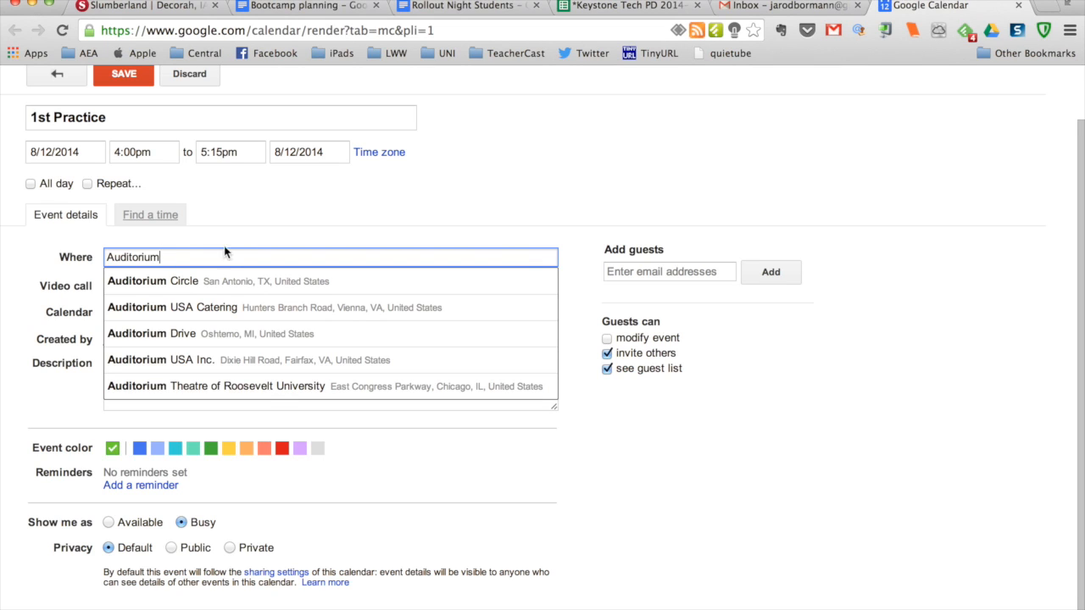
- Replace the event's location with the suggested Oelwein High School in Oelwein, IA, United States
double_click(137, 254)
type("Oelwein high school")
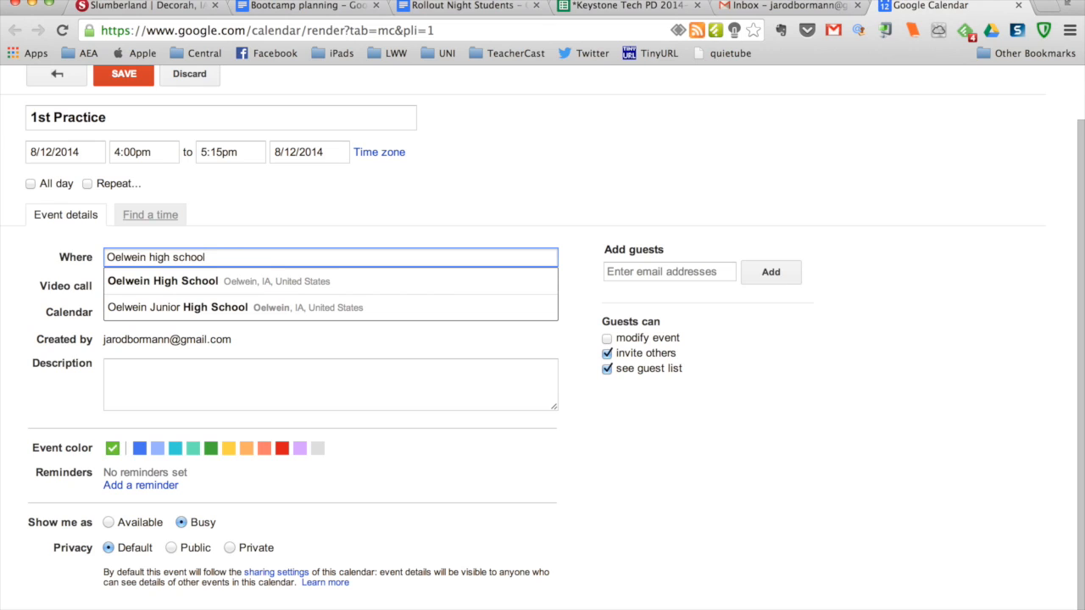
left_click(271, 287)
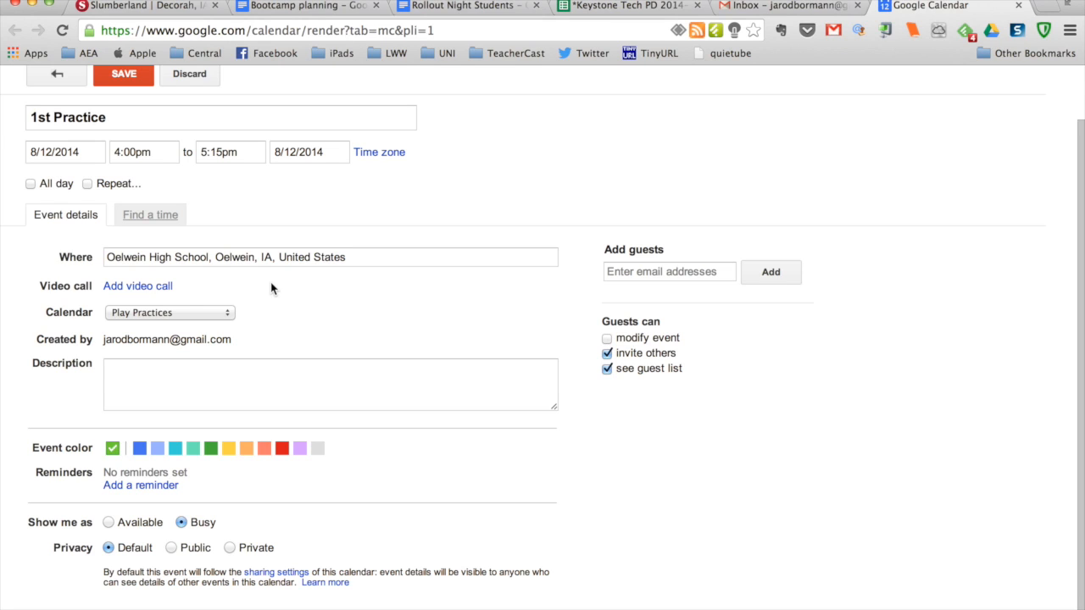
- Keep Play Practices as the event's calendar, review the remaining event options and save the event
left_click(139, 313)
left_click(140, 312)
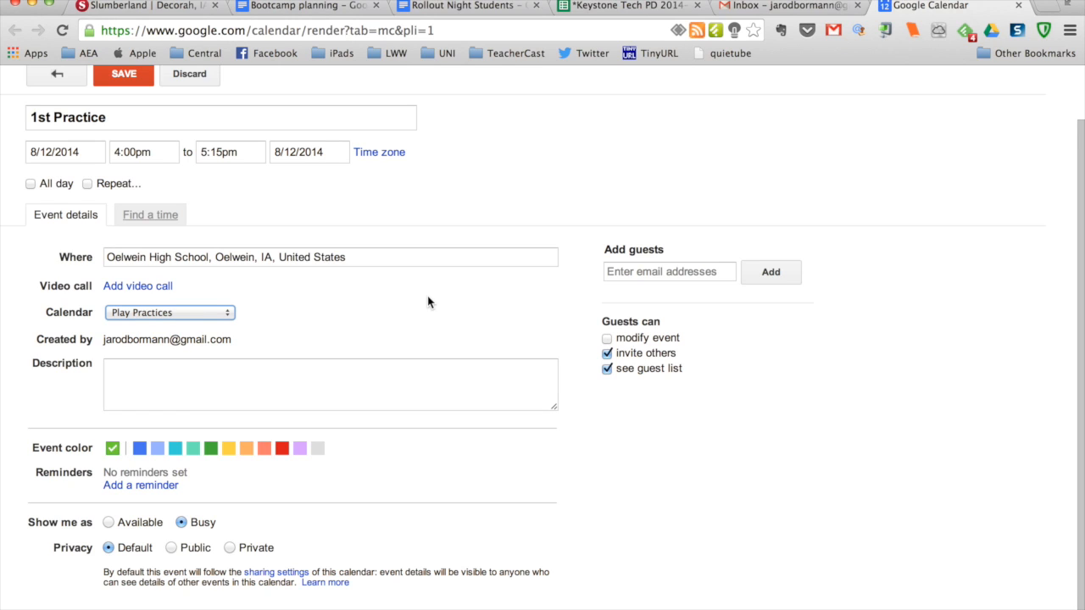
scroll(429, 302, "down", 1)
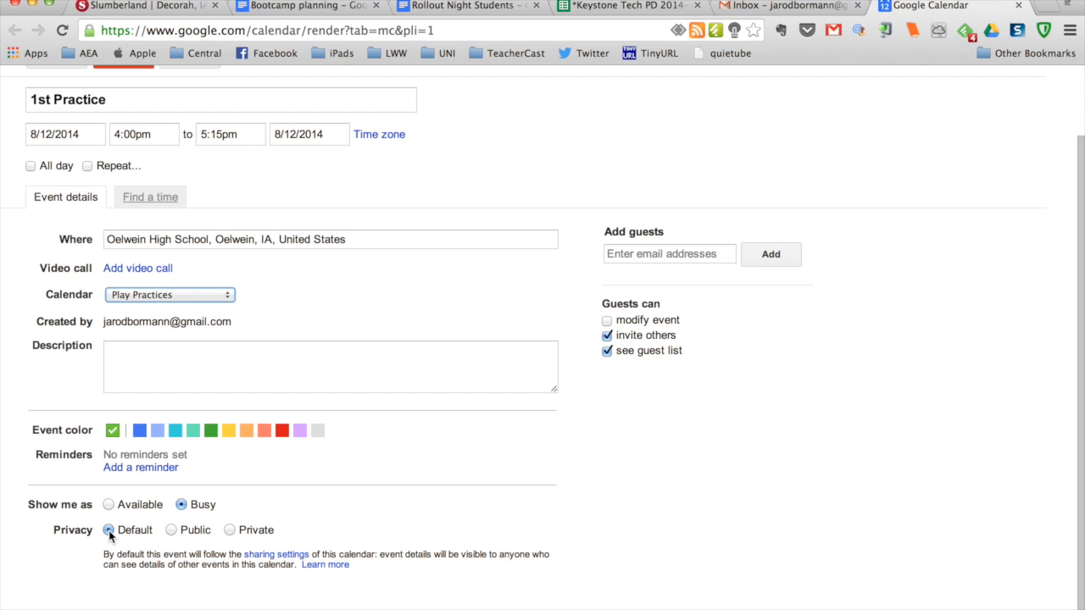
scroll(109, 534, "up", 3)
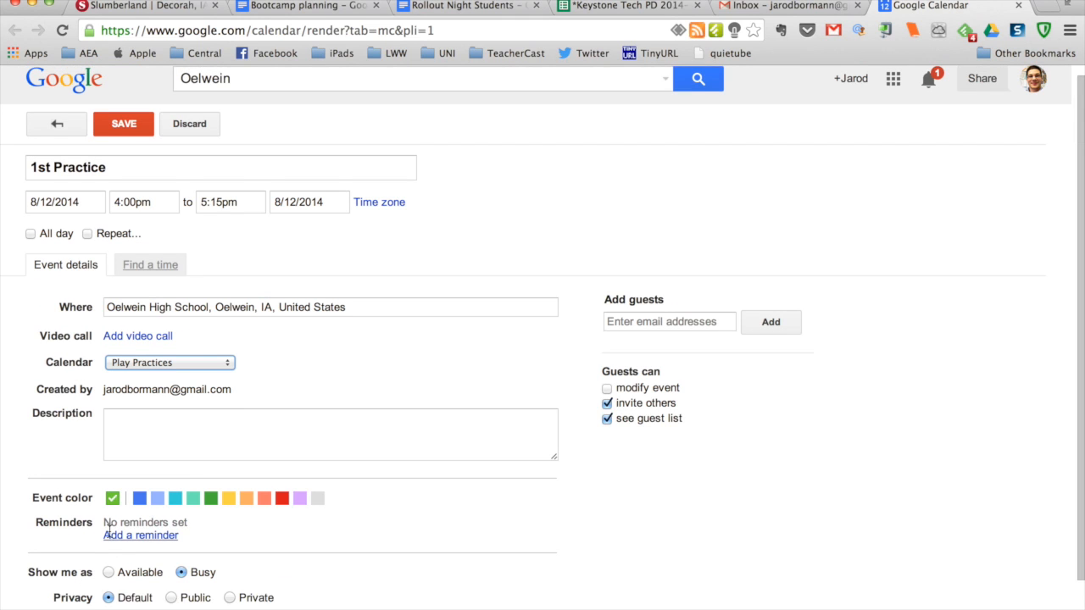
left_click(124, 137)
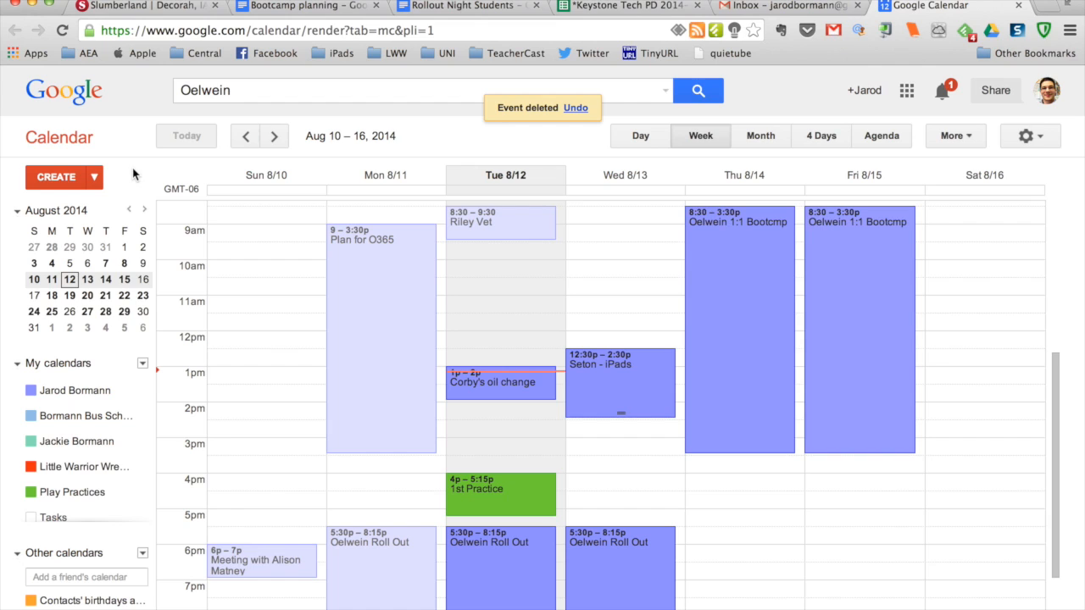
- Quick-add an event to the calendar with the text "Play Practice tomorrow night from 6pm-8pm"
left_click(56, 179)
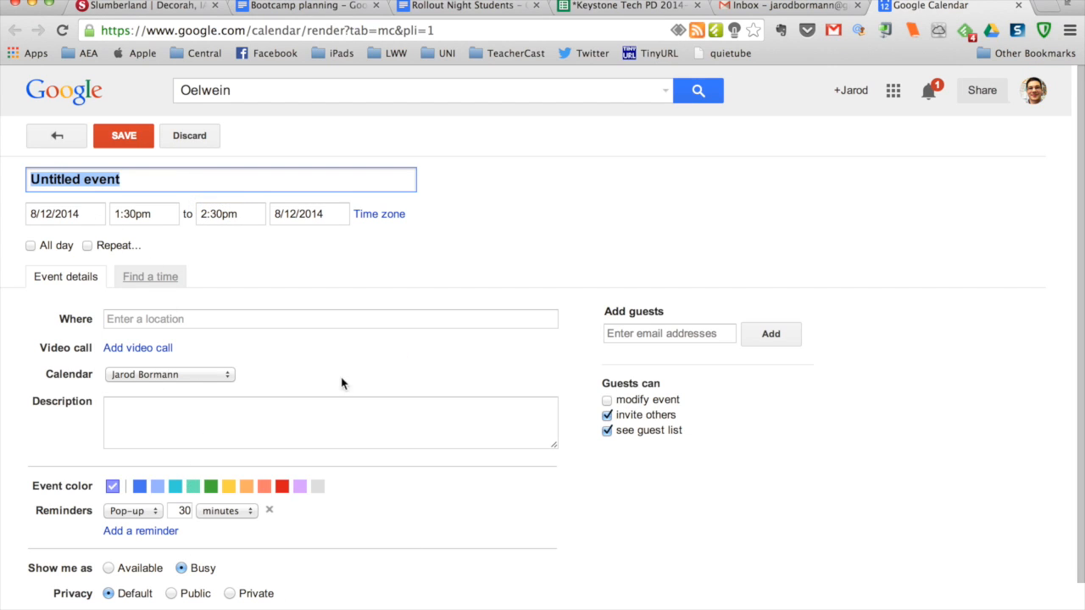
left_click(57, 137)
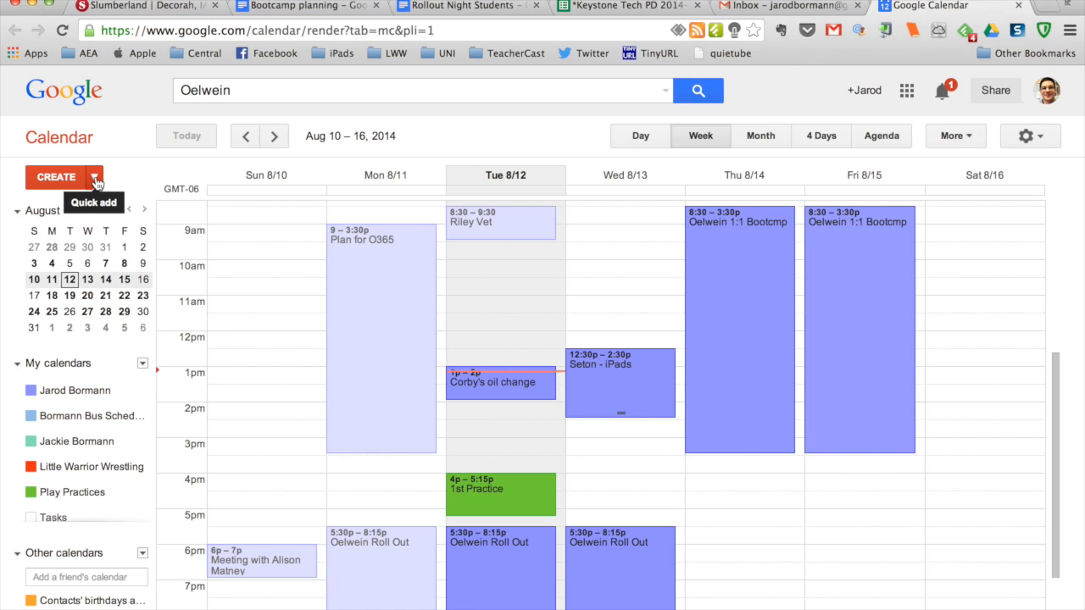
left_click(95, 178)
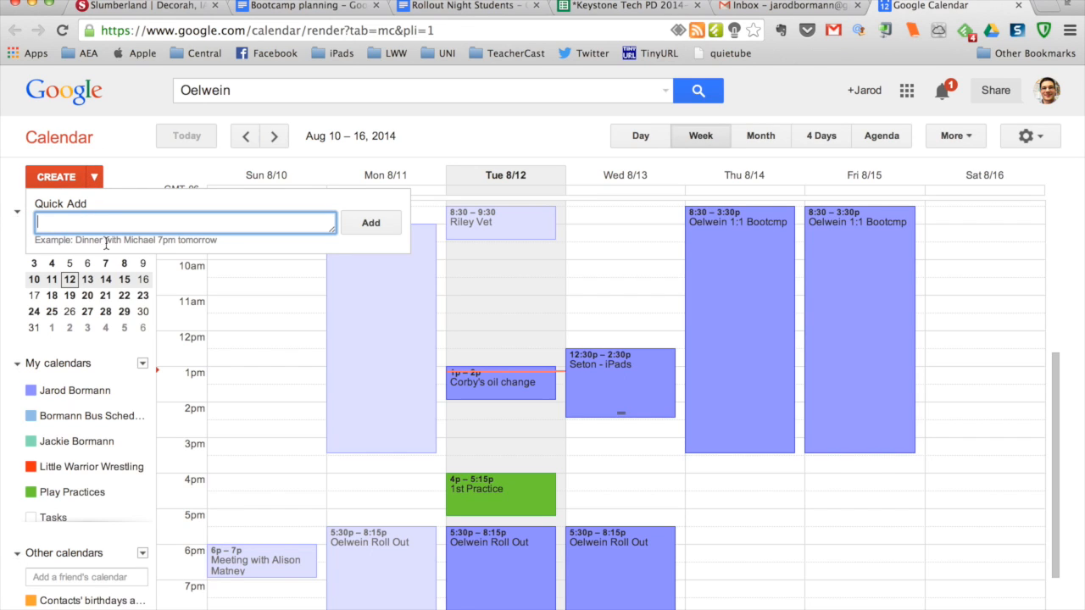
left_click(199, 227)
type("Play Practice tomorr")
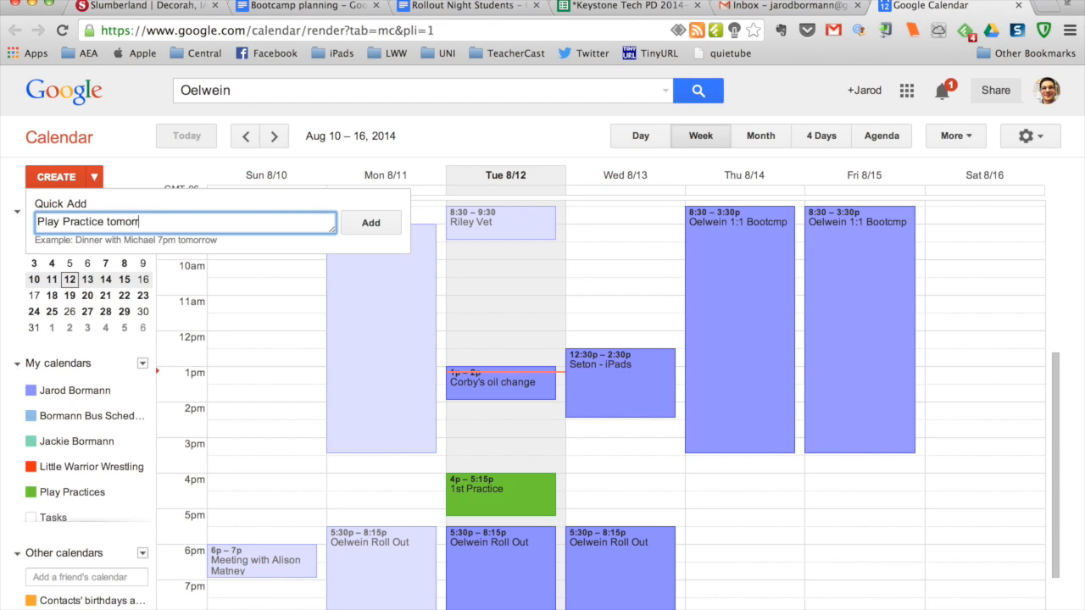
type("ow night")
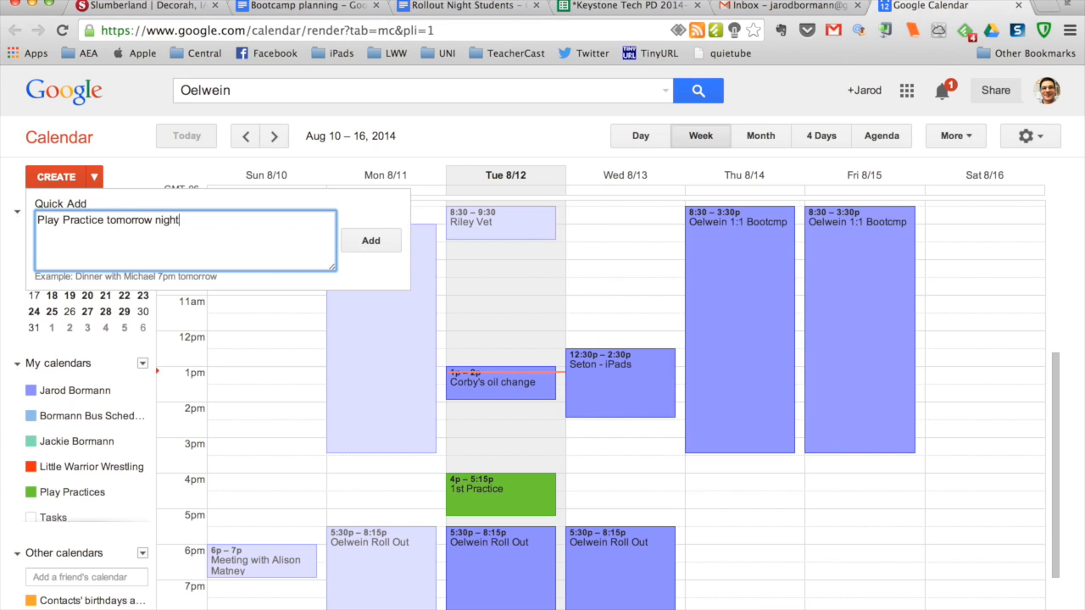
type(" from 6pm-8pm")
left_click(380, 246)
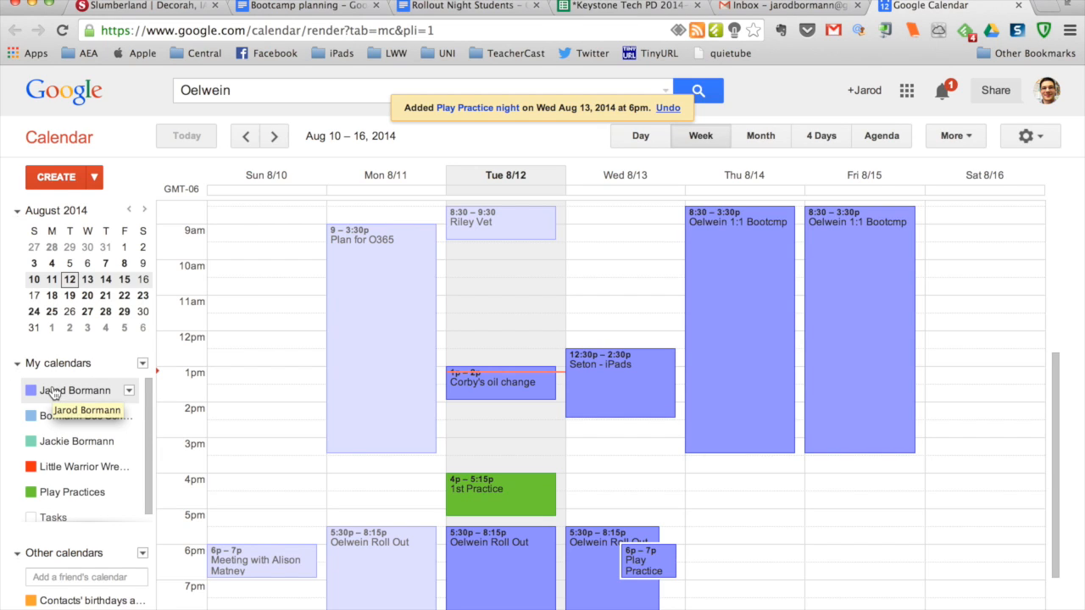
- Open the Play Practice night event on Wednesday 8/13 for editing, assign it to the Play Practices calendar and save it
left_click(659, 561)
left_click(772, 532)
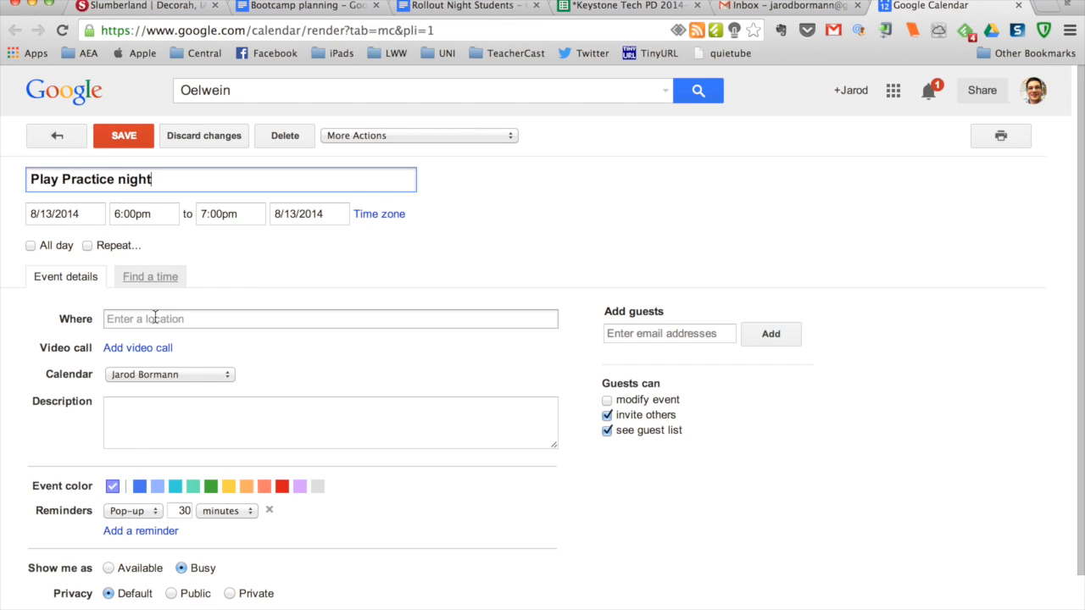
left_click(132, 378)
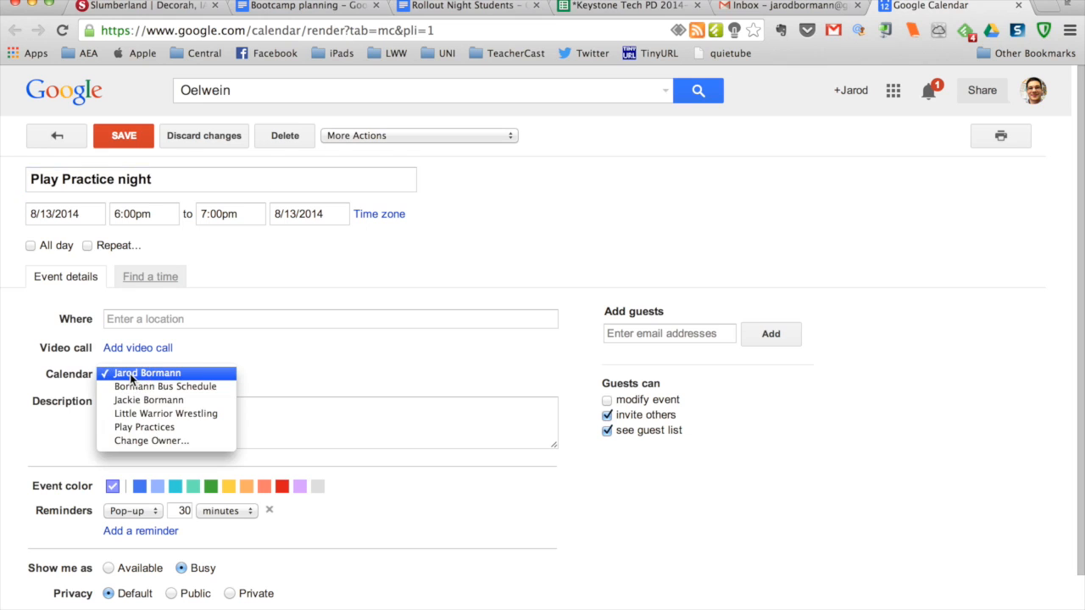
left_click(144, 427)
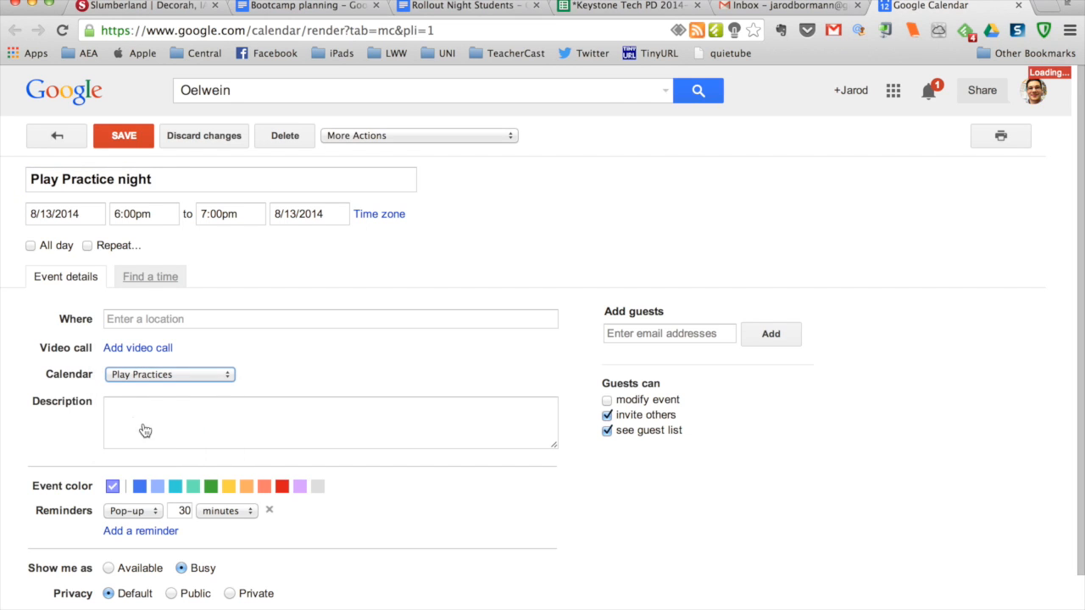
left_click(128, 143)
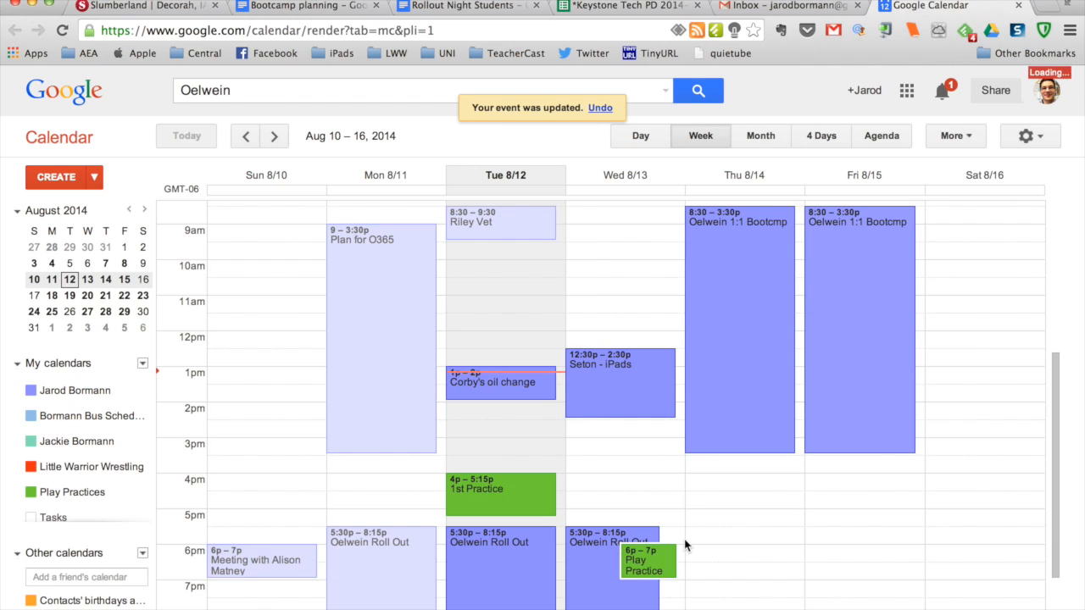